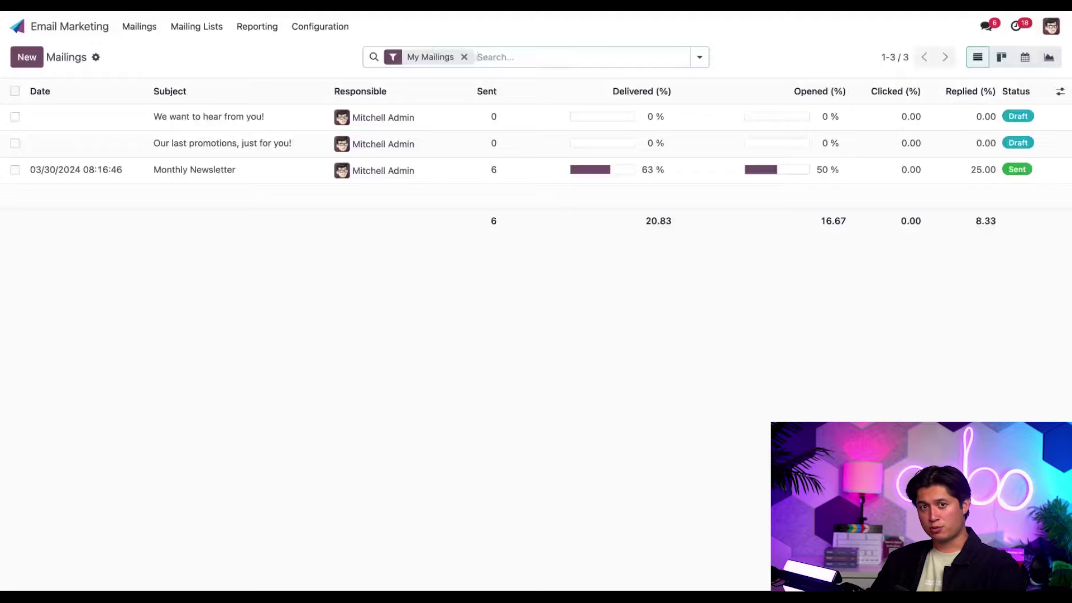
Open the Mailing Lists overview and switch it to list view and back to kanban.
left_click(197, 29)
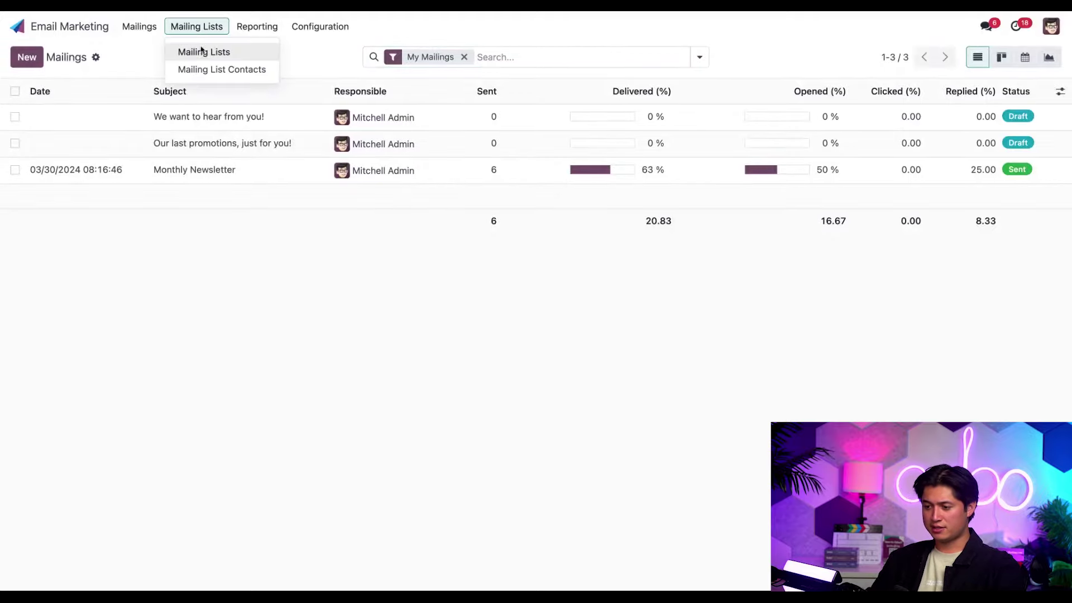
left_click(208, 55)
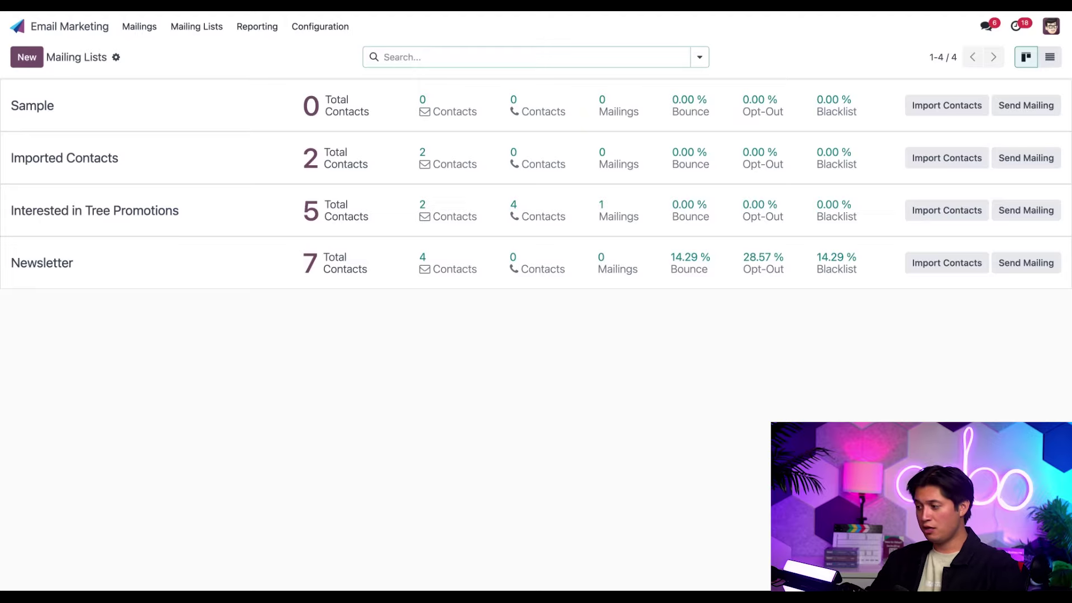
left_click(1049, 58)
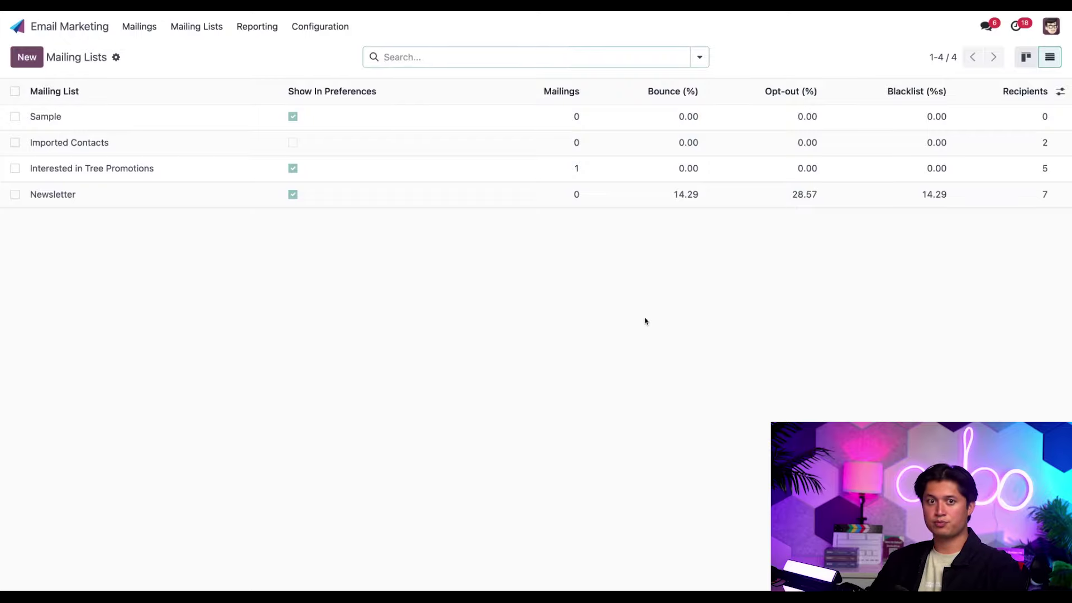
left_click(1026, 58)
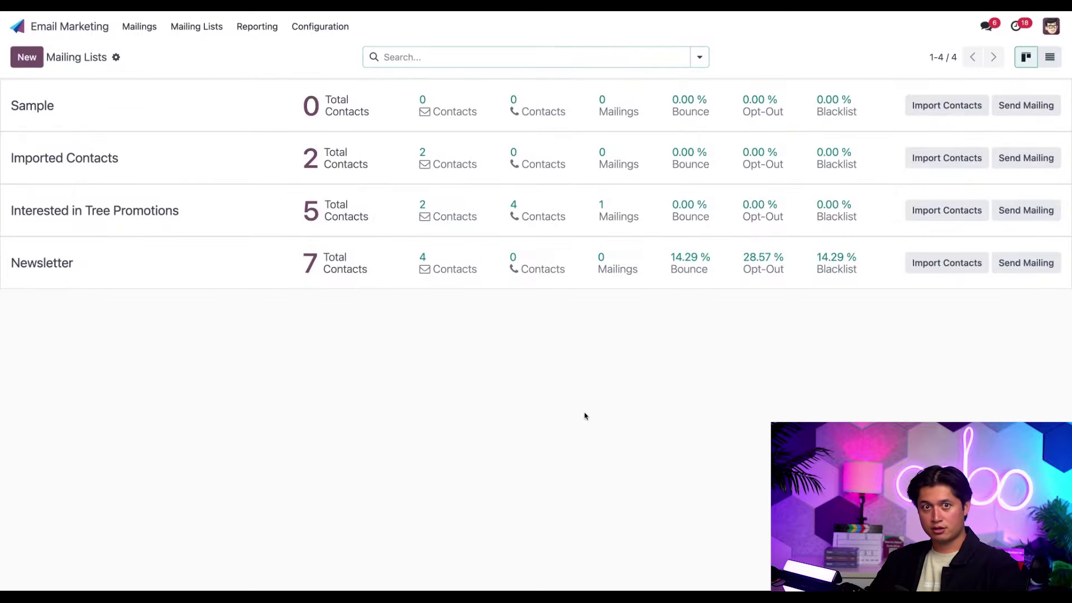
Create a mailing list named 'New Customers' with Show In Preferences enabled.
left_click(28, 58)
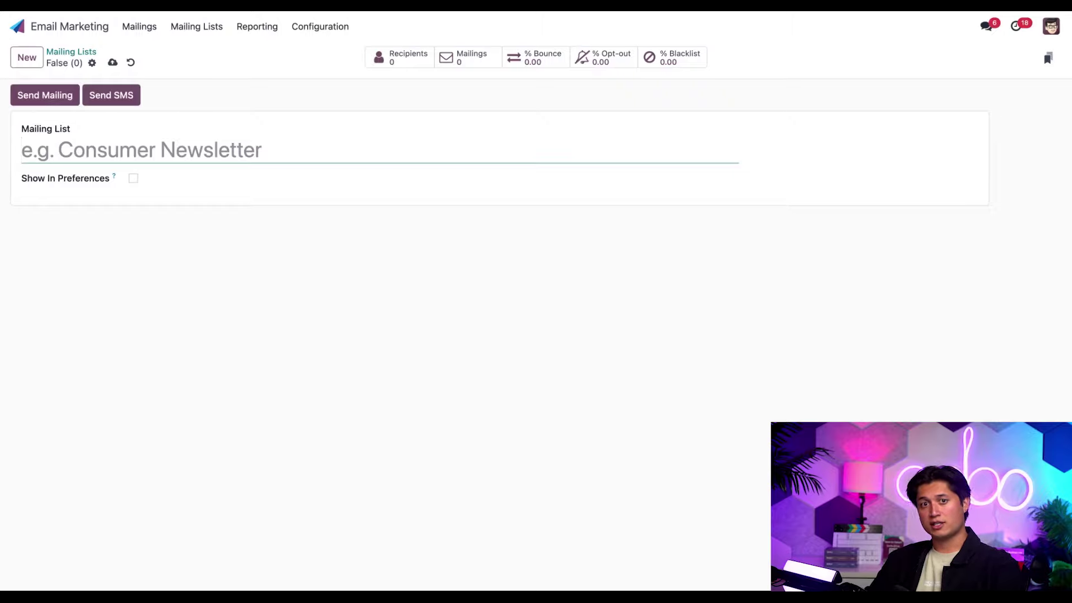
type("New")
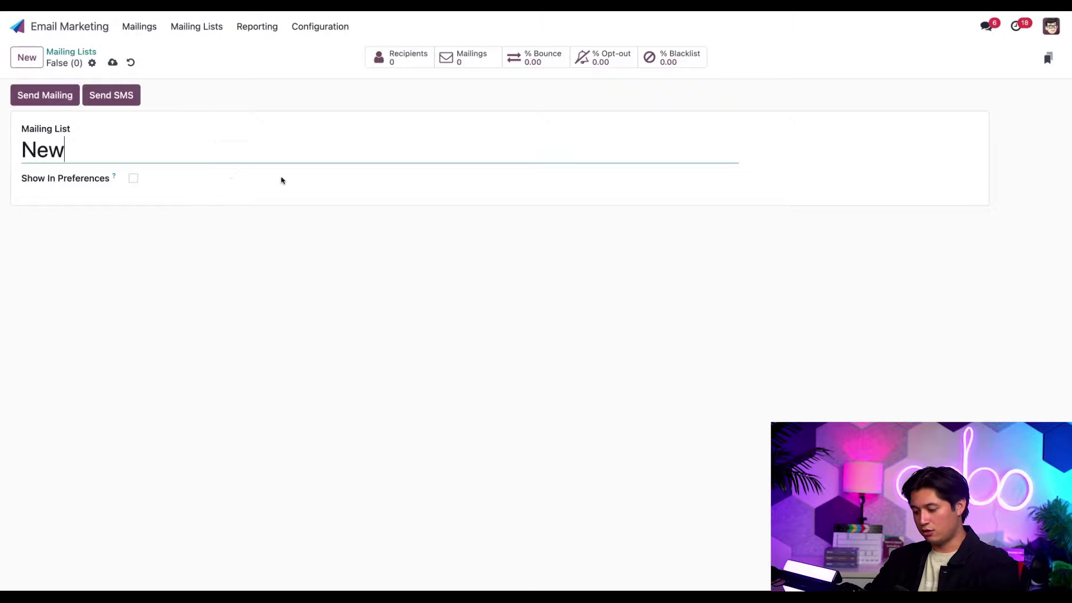
type(" Customers")
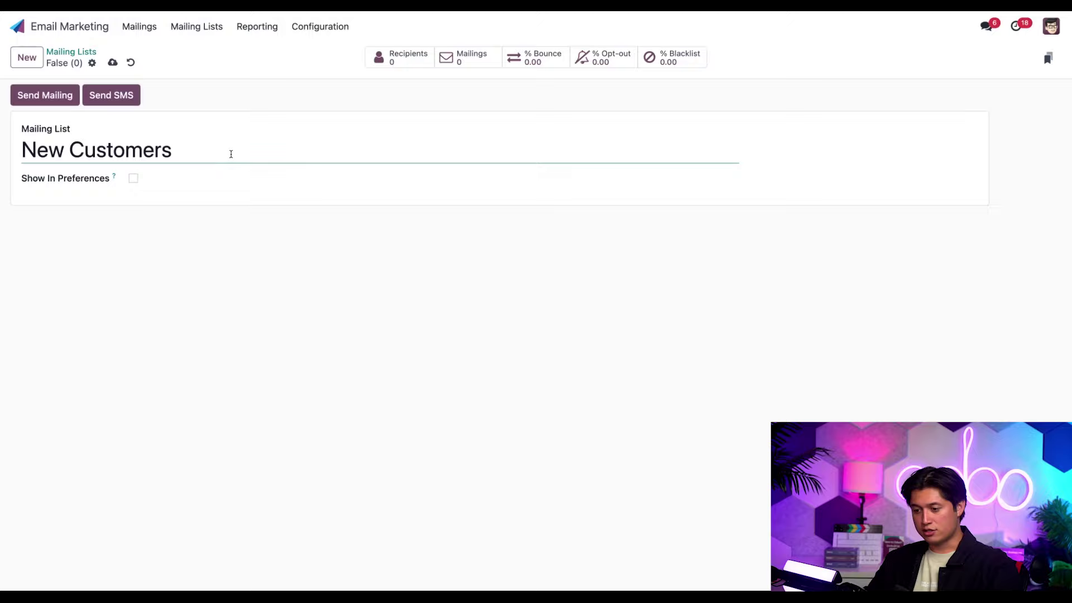
left_click(133, 179)
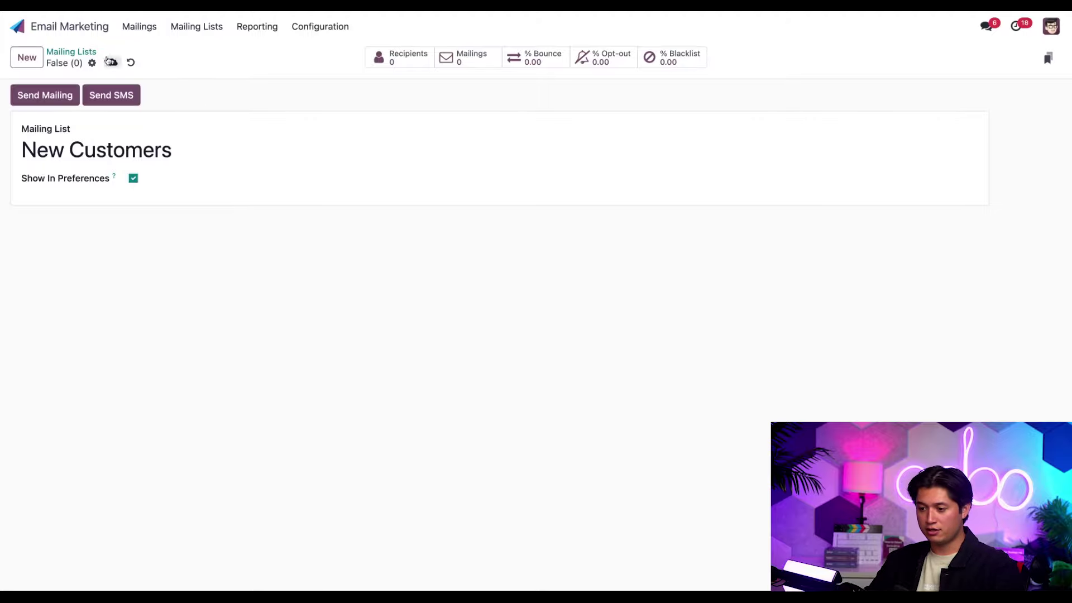
Save the list via the Mailing Lists breadcrumb and start Import Contacts on the New Customers card.
left_click(72, 54)
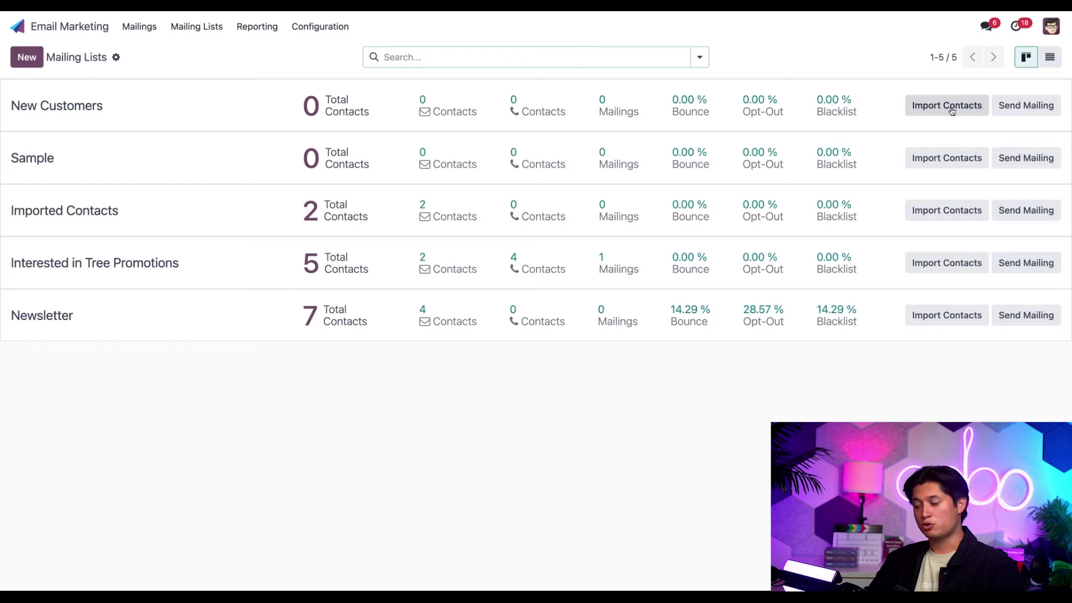
left_click(951, 111)
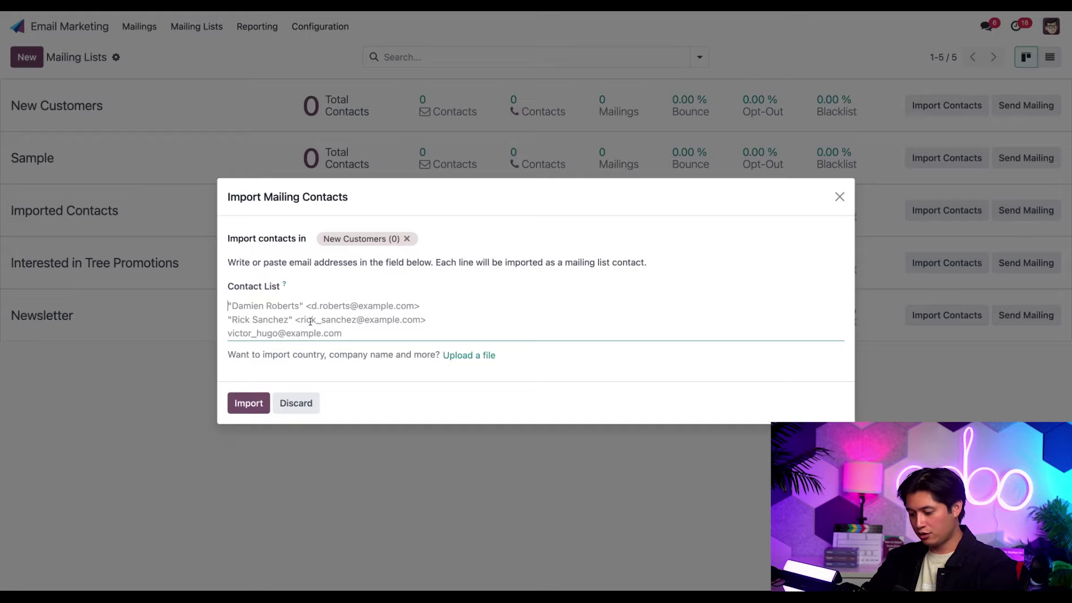
type("\"sample samp")
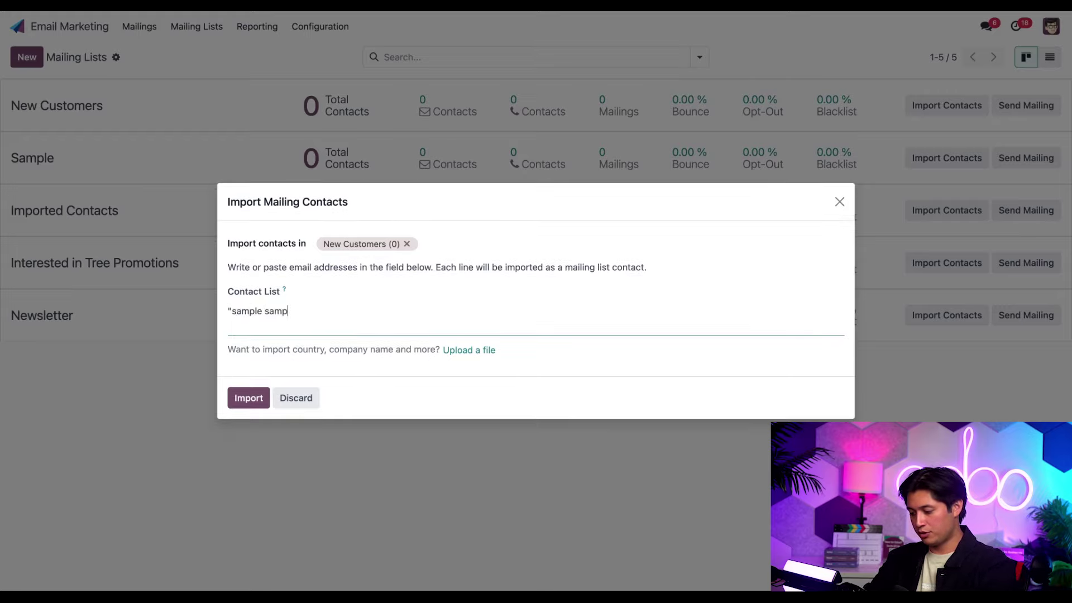
type("leton\" ")
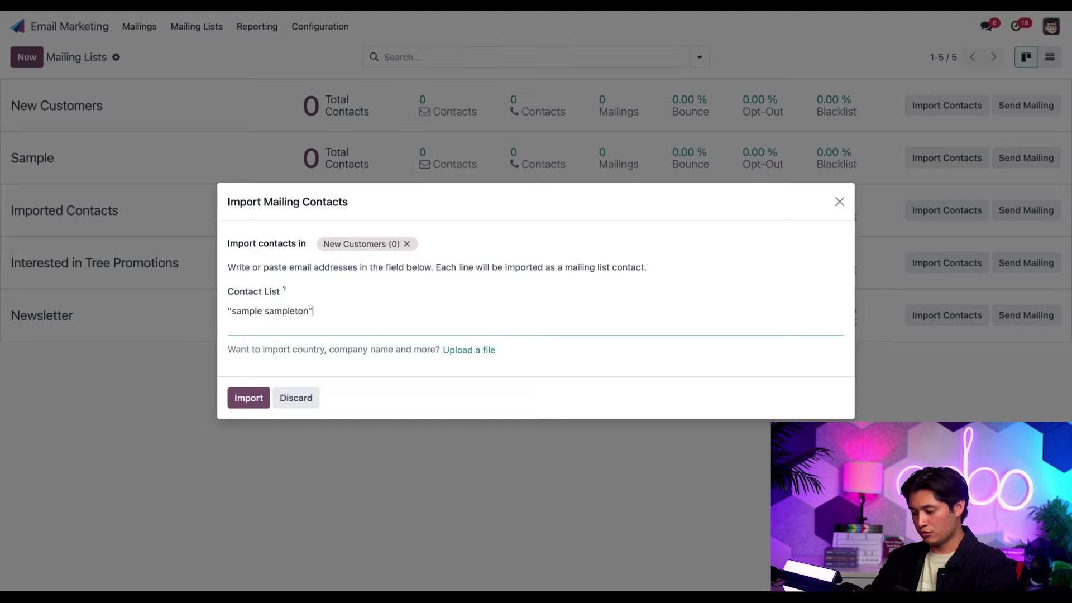
type("<sa")
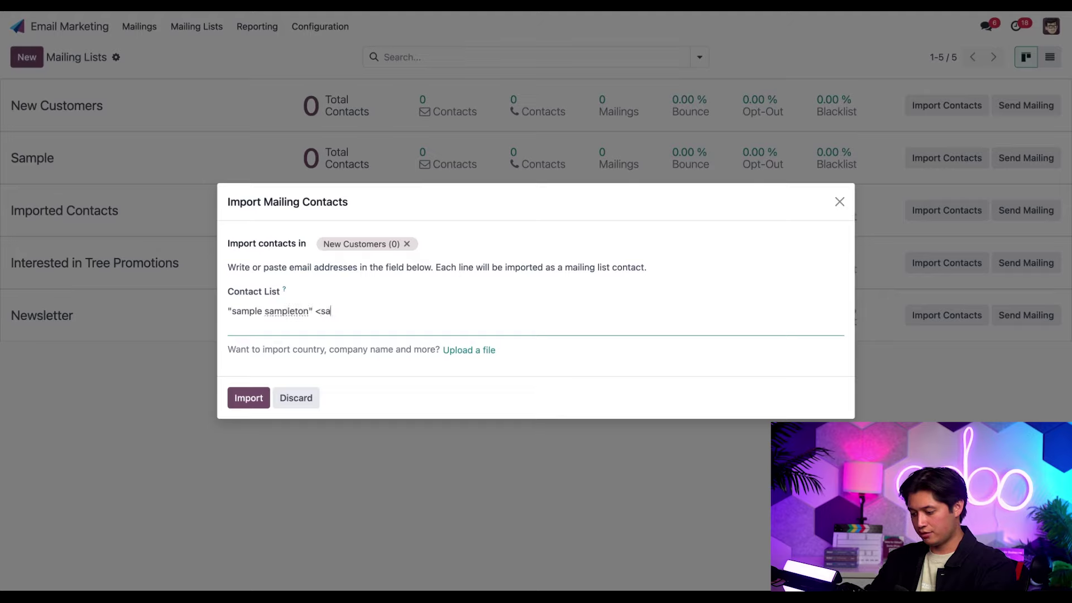
type("mple@sampl")
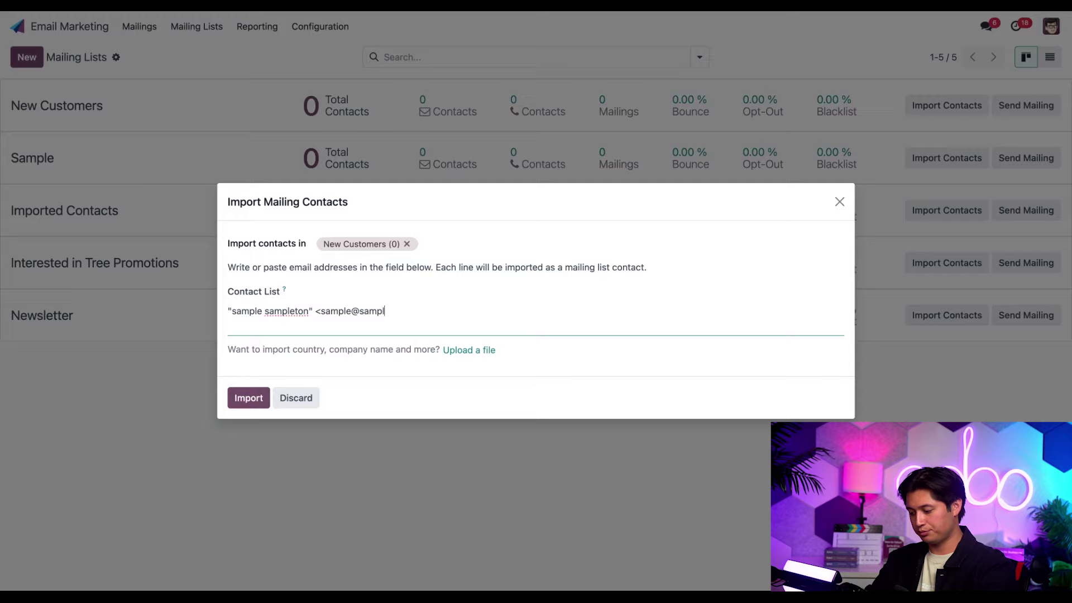
type("e.com")
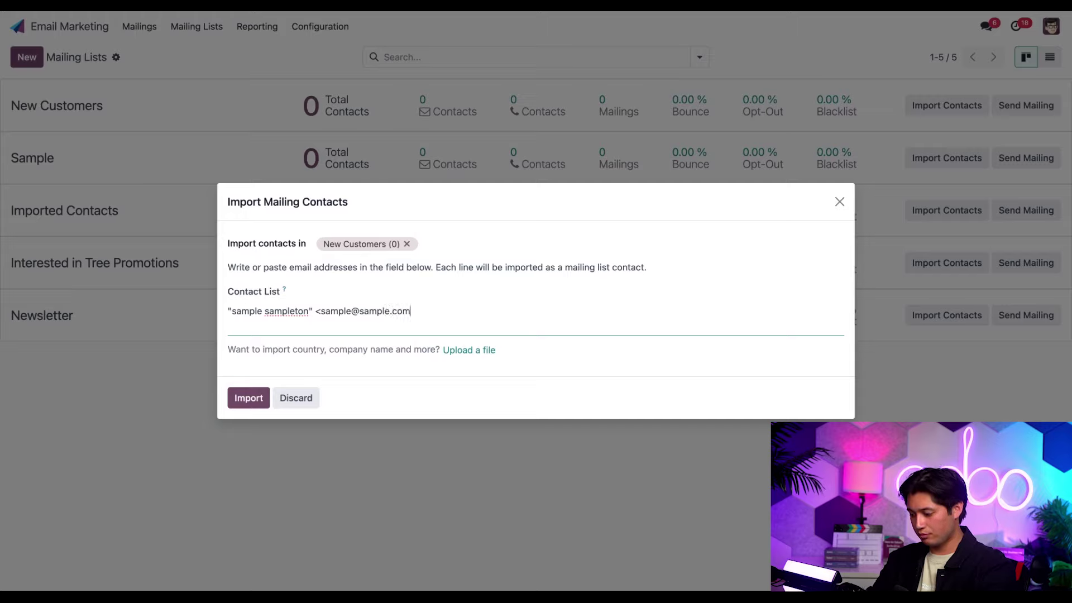
type(">")
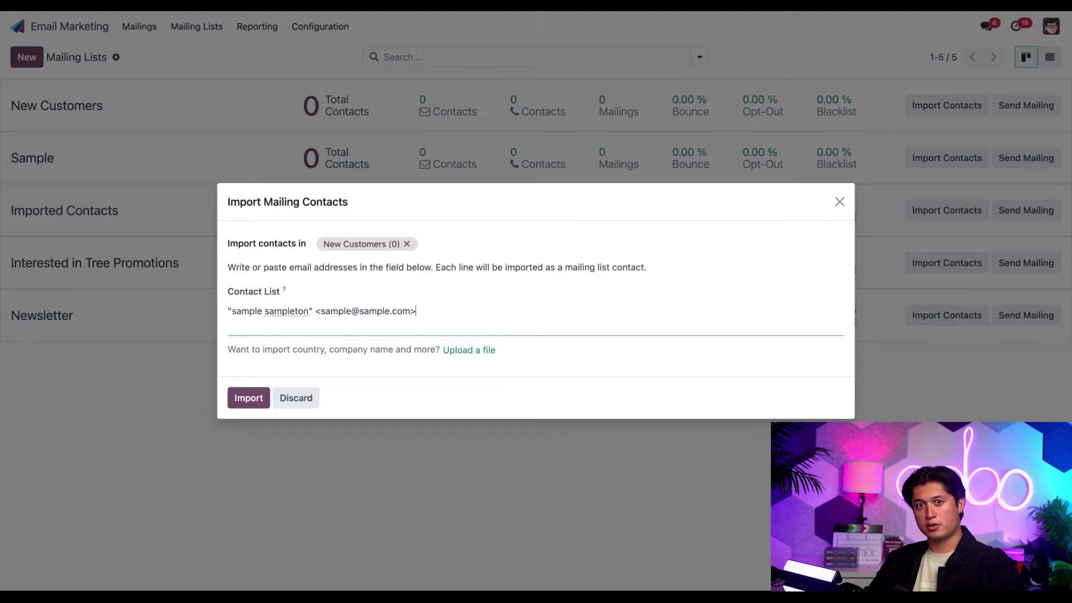
Import the sample sampleton contact and its email into New Customers.
left_click(248, 398)
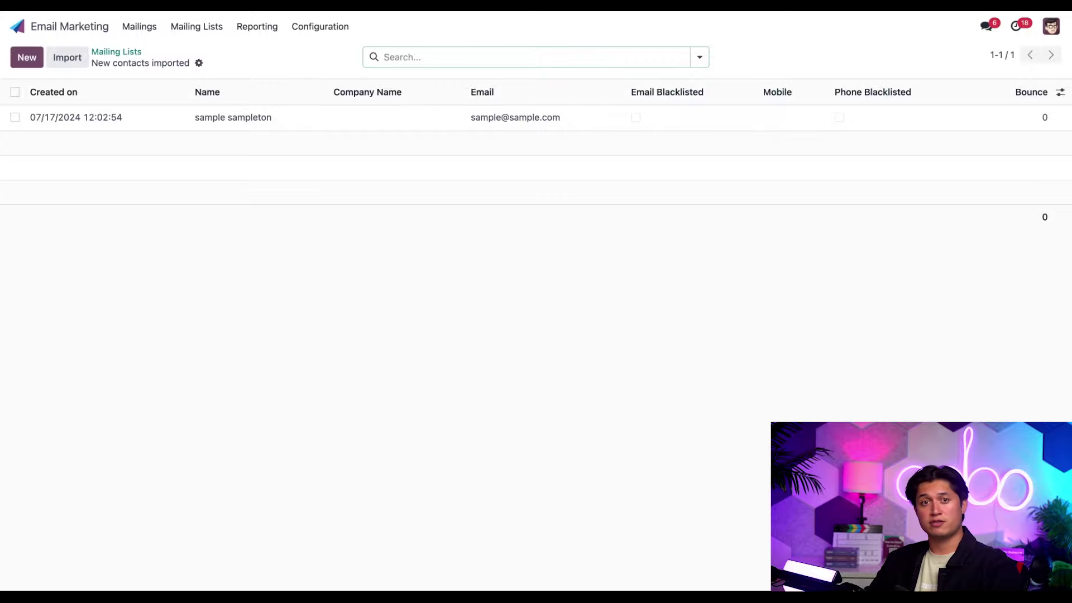
Return to the mailing lists overview and open the New Customers contacts via Total Contacts.
left_click(117, 52)
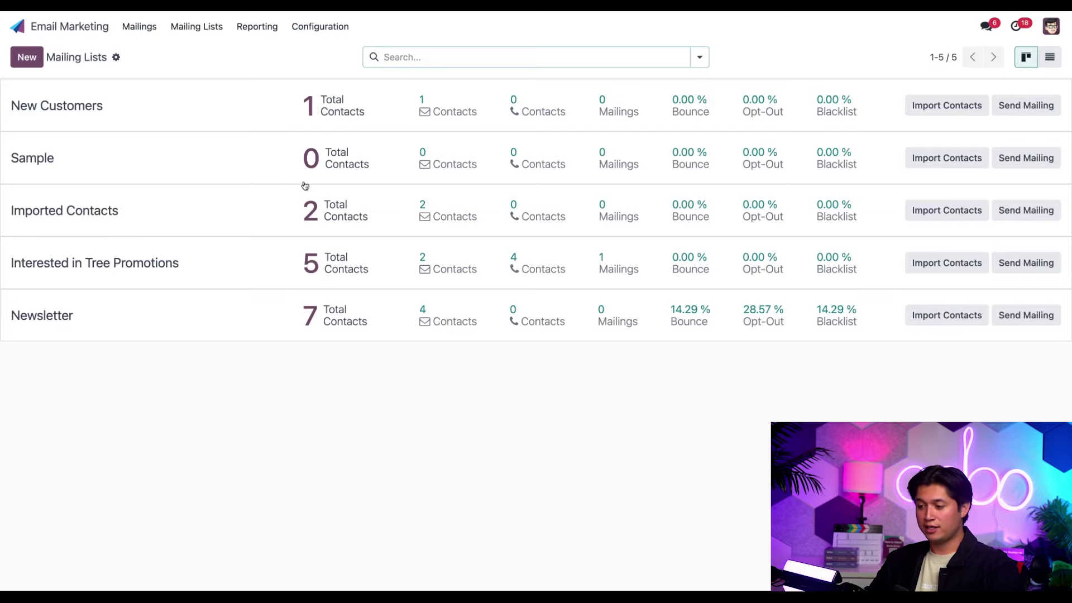
left_click(338, 115)
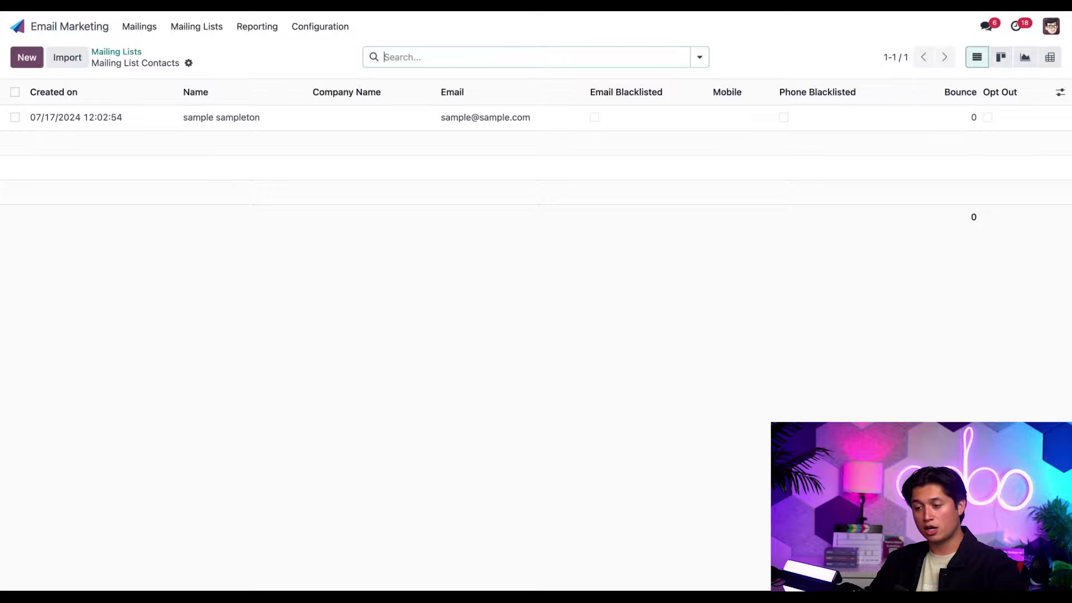
left_click(27, 57)
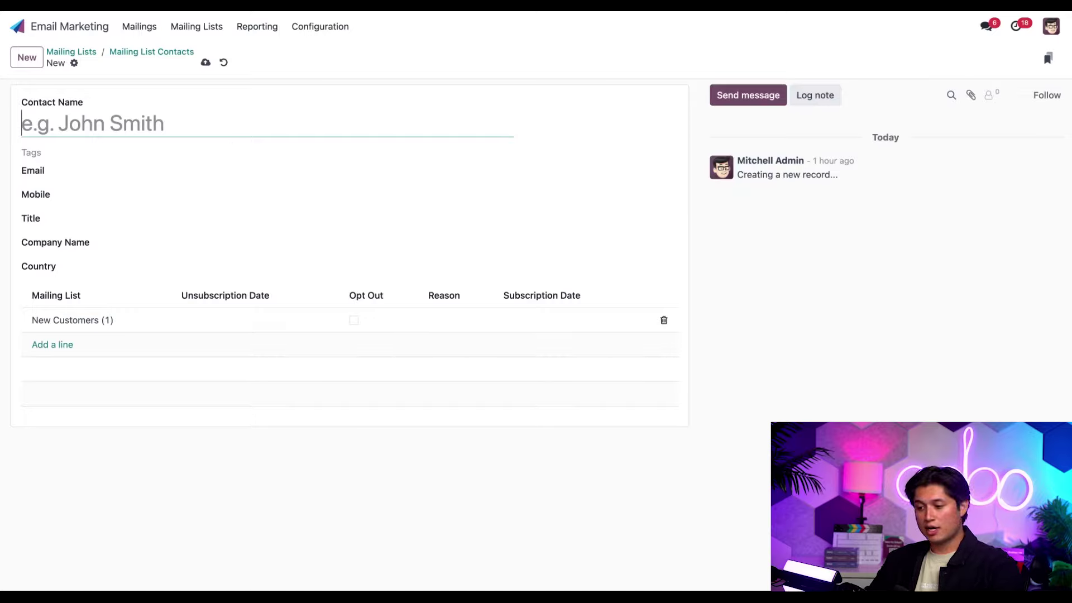
type("Examp")
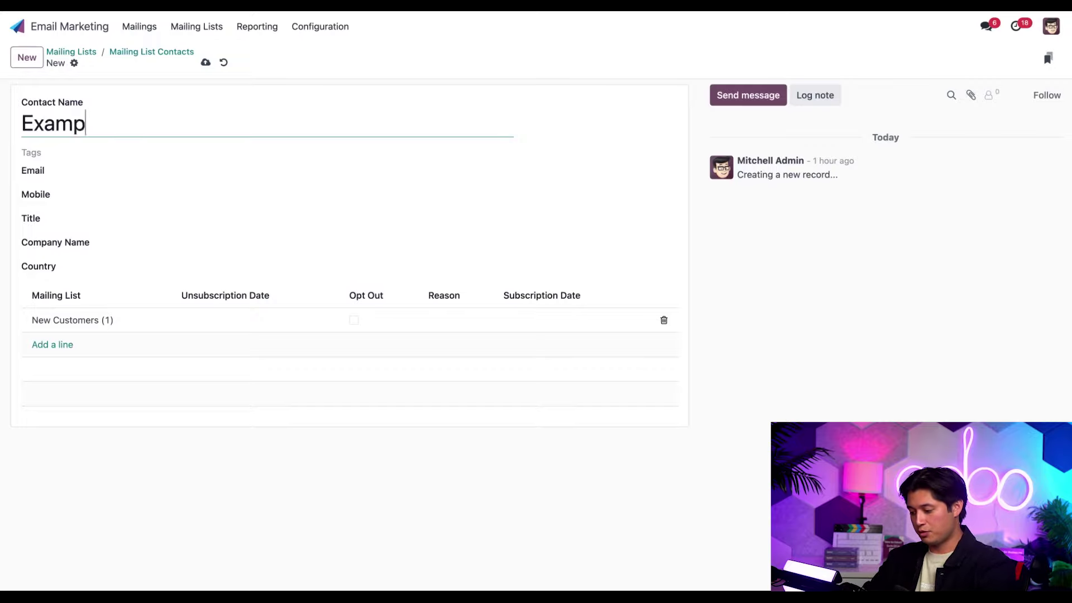
type("le Johnsin")
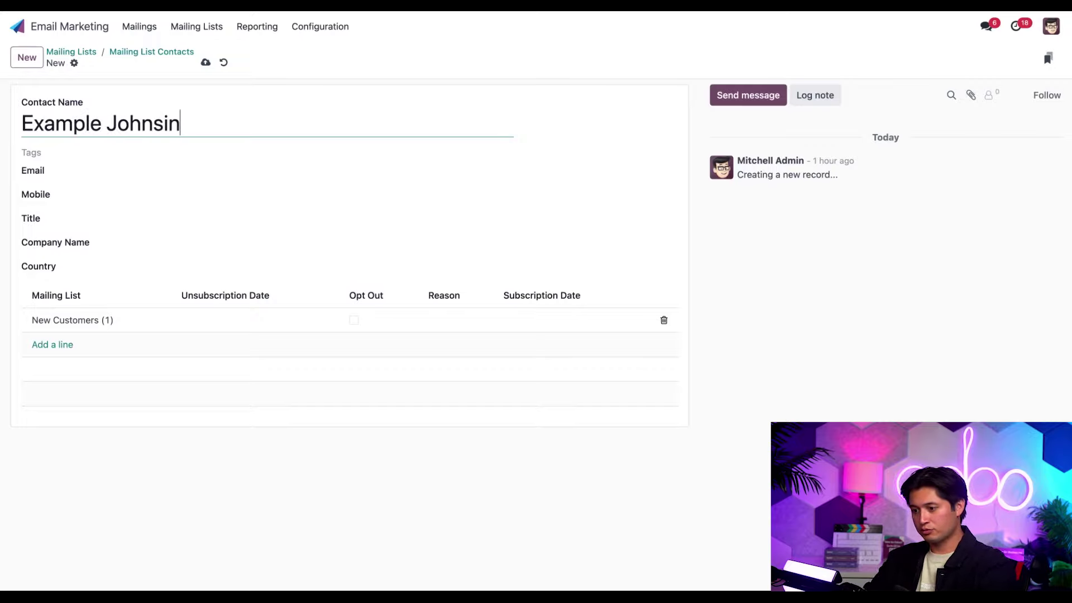
key("BackSpace")
key("BackSpace")
type("on")
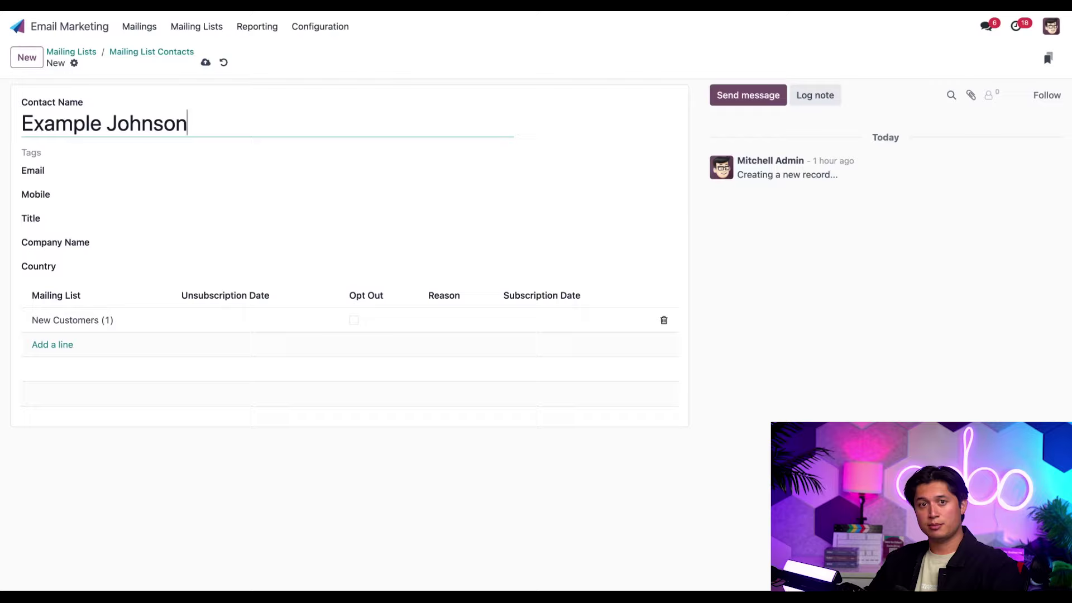
left_click(137, 175)
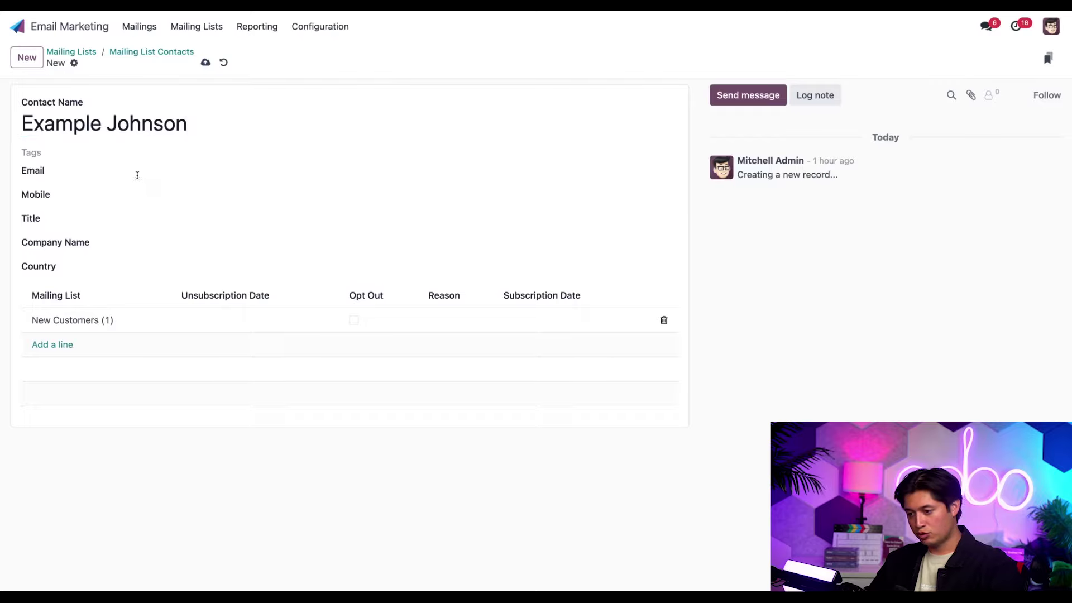
type("example")
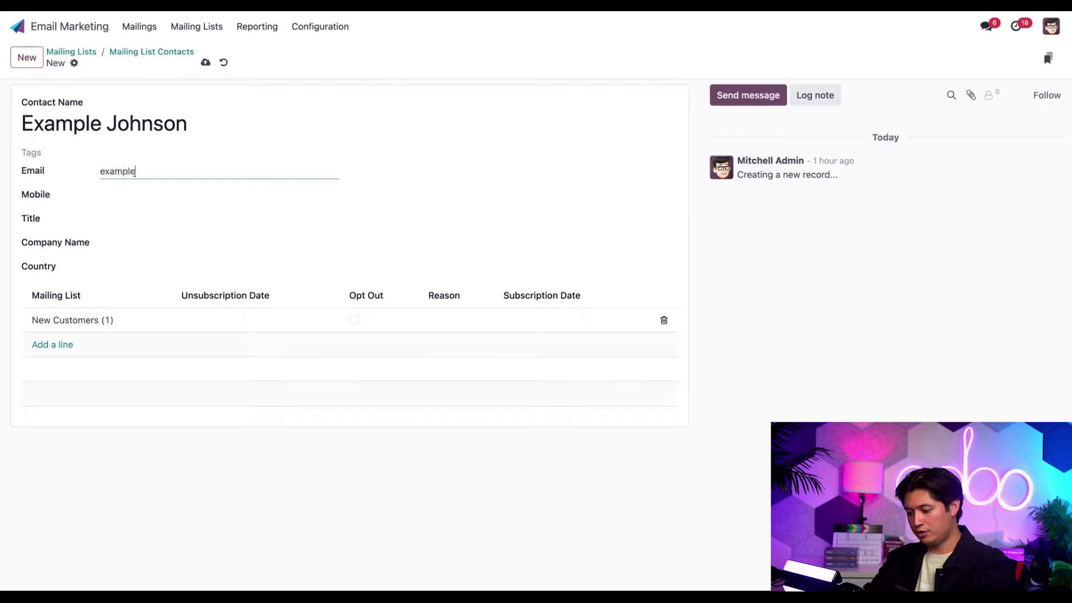
type("@example")
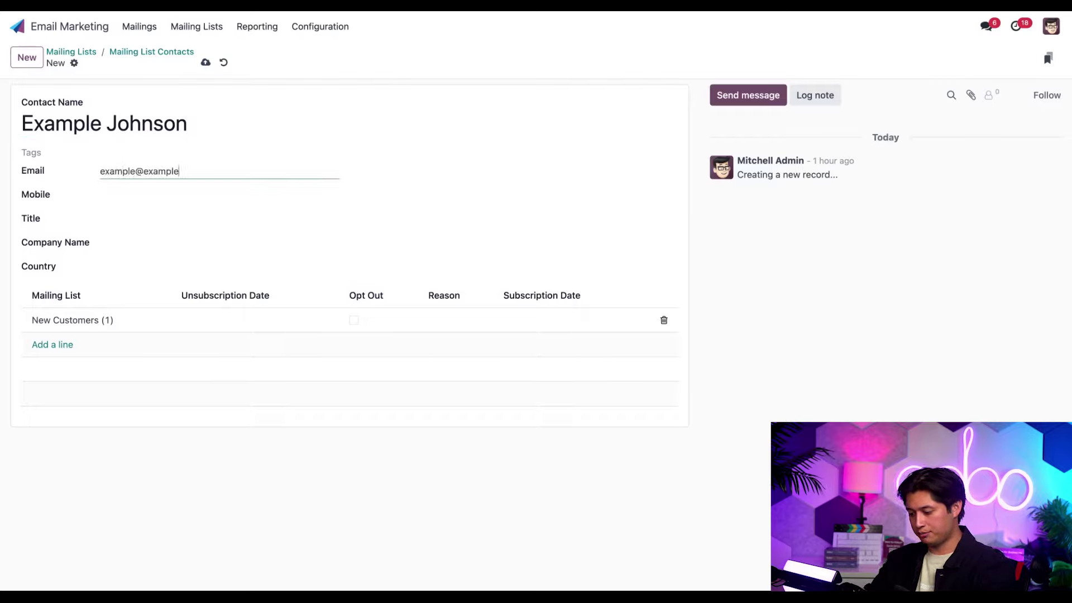
type(".com")
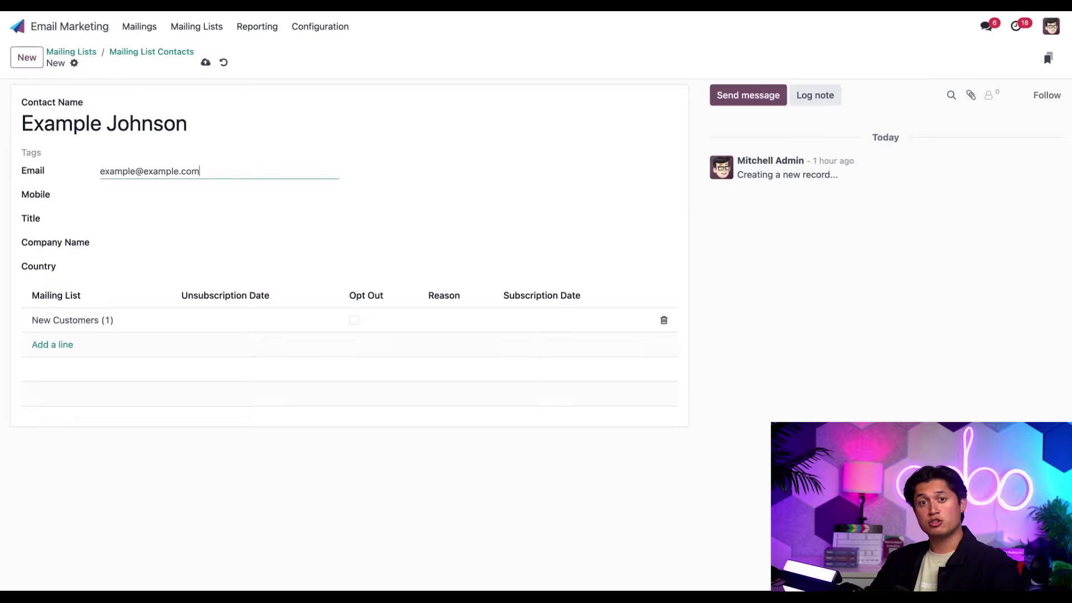
left_click(187, 31)
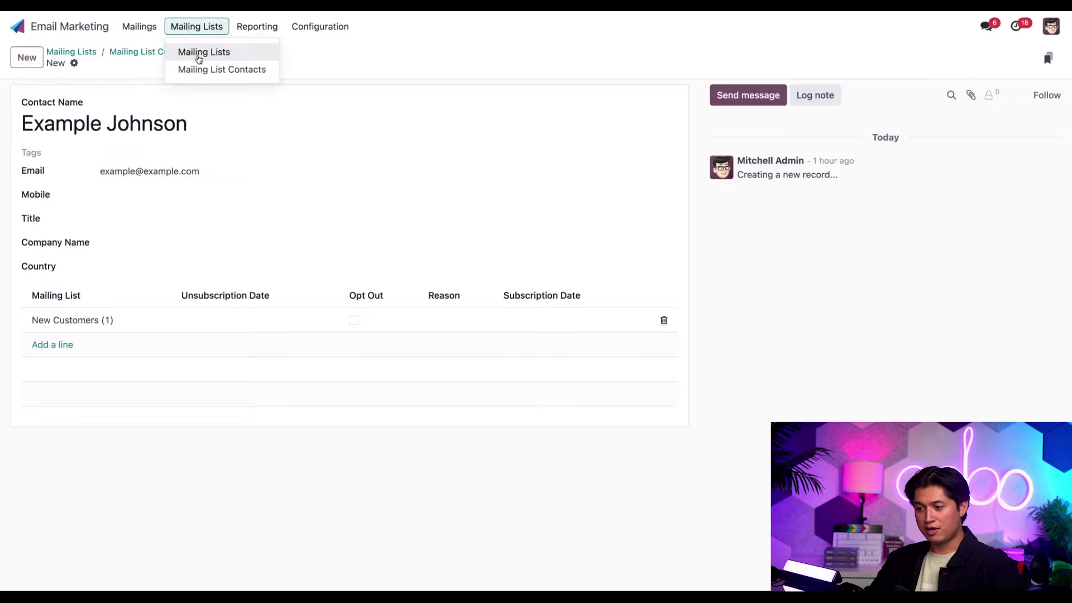
left_click(243, 71)
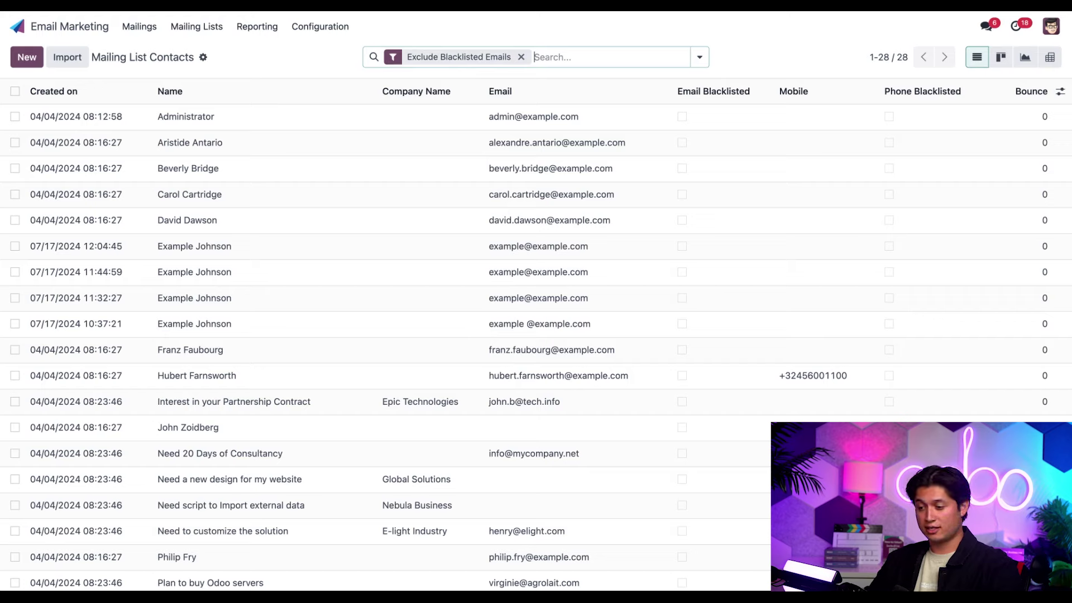
left_click(259, 172)
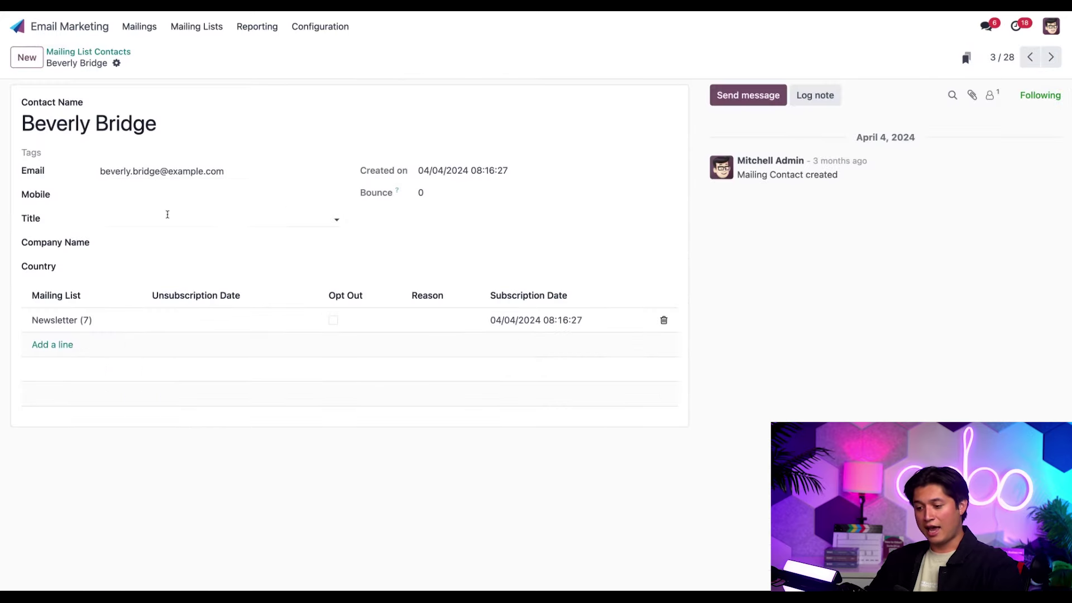
left_click(52, 346)
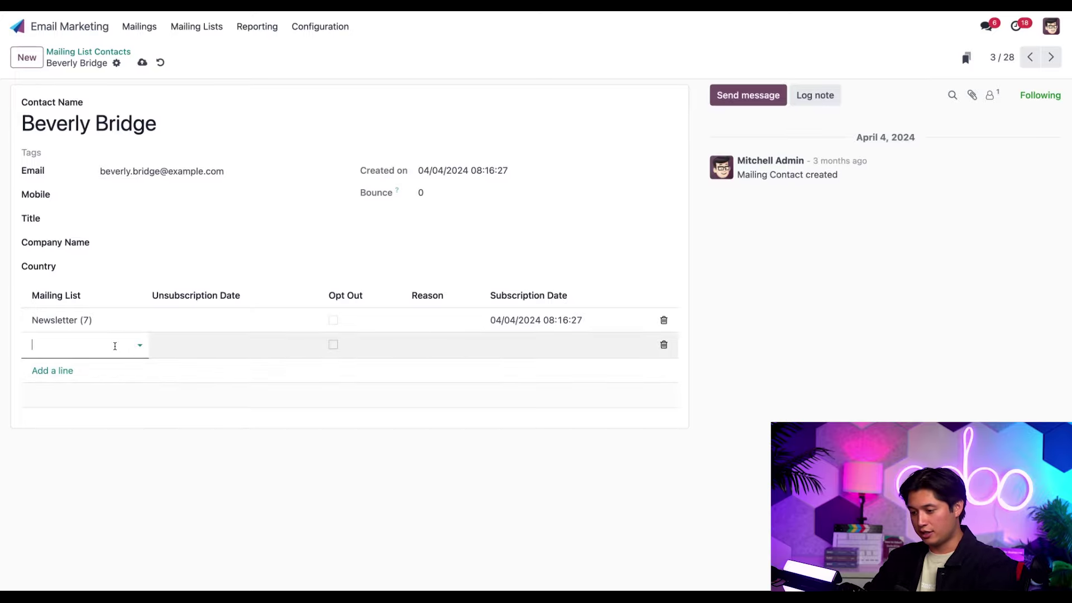
type("new")
left_click(115, 365)
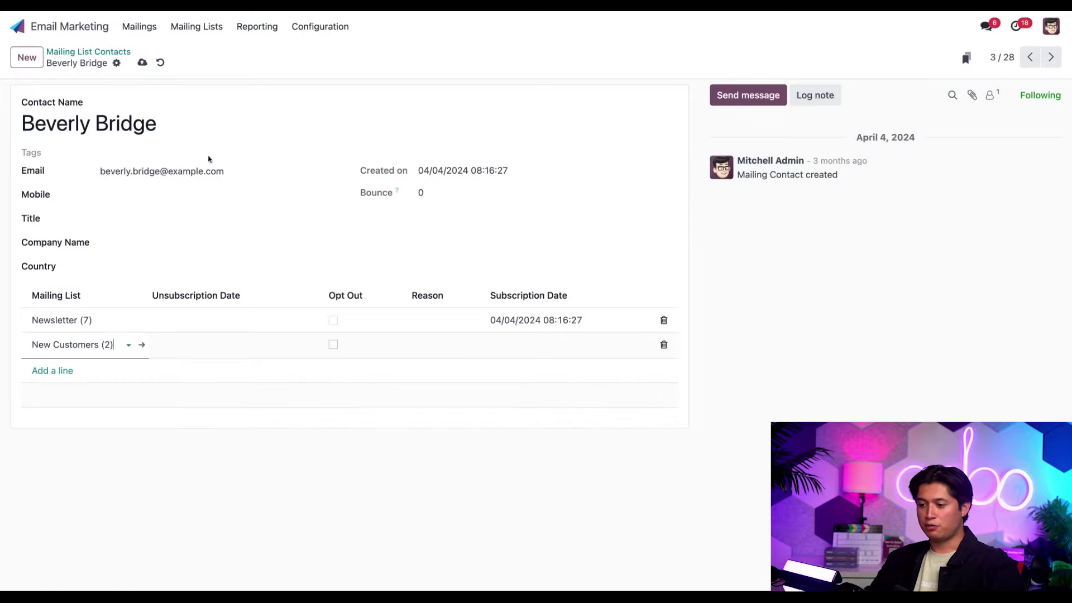
left_click(141, 64)
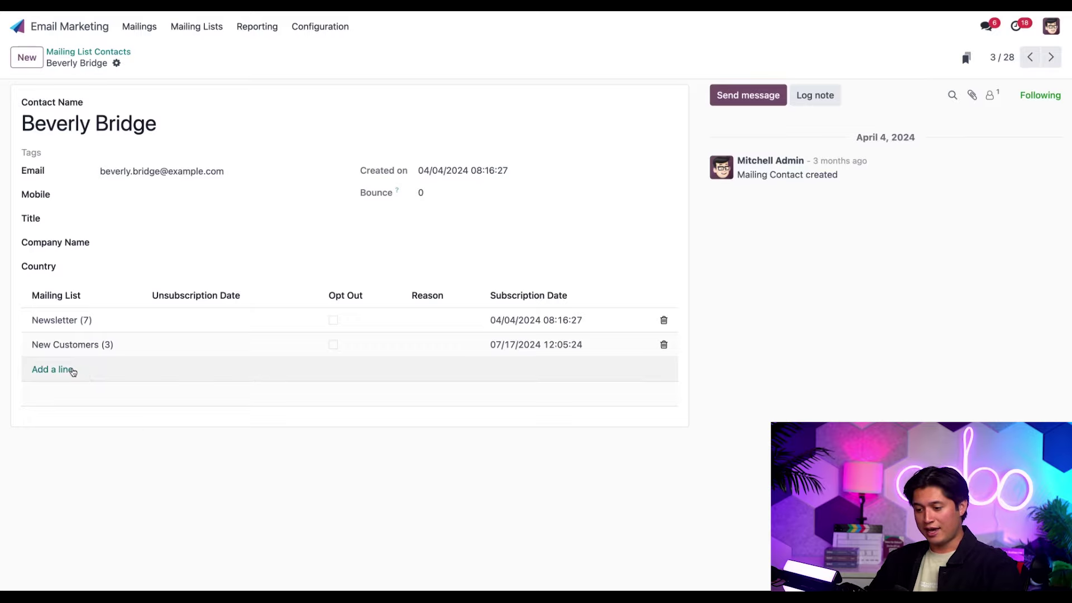
Discard the extra row, opt out and delete Beverly's New Customers subscription, then save.
left_click(73, 370)
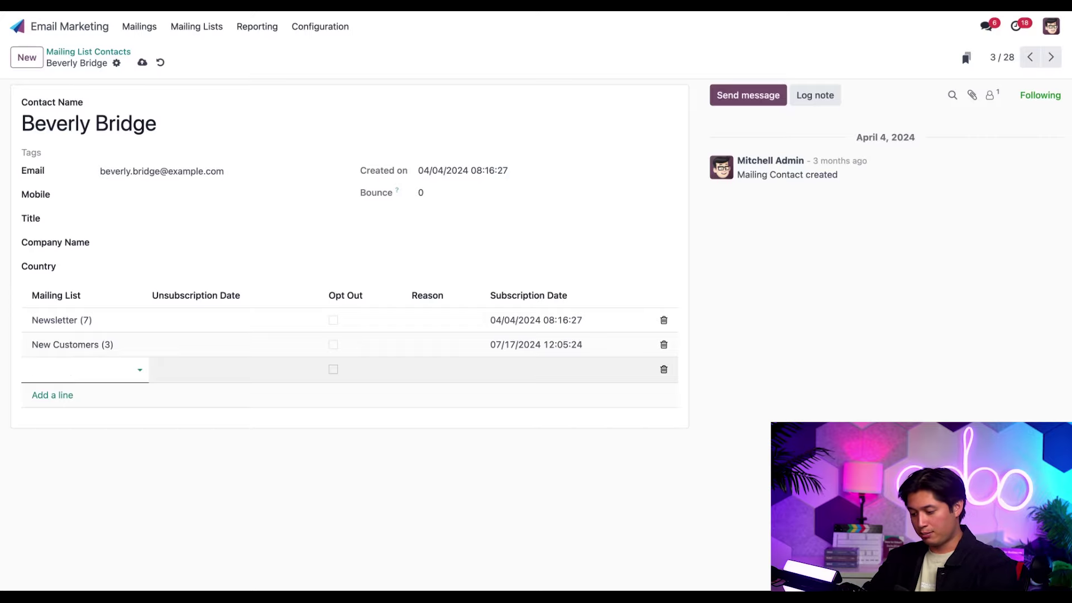
type("Brand")
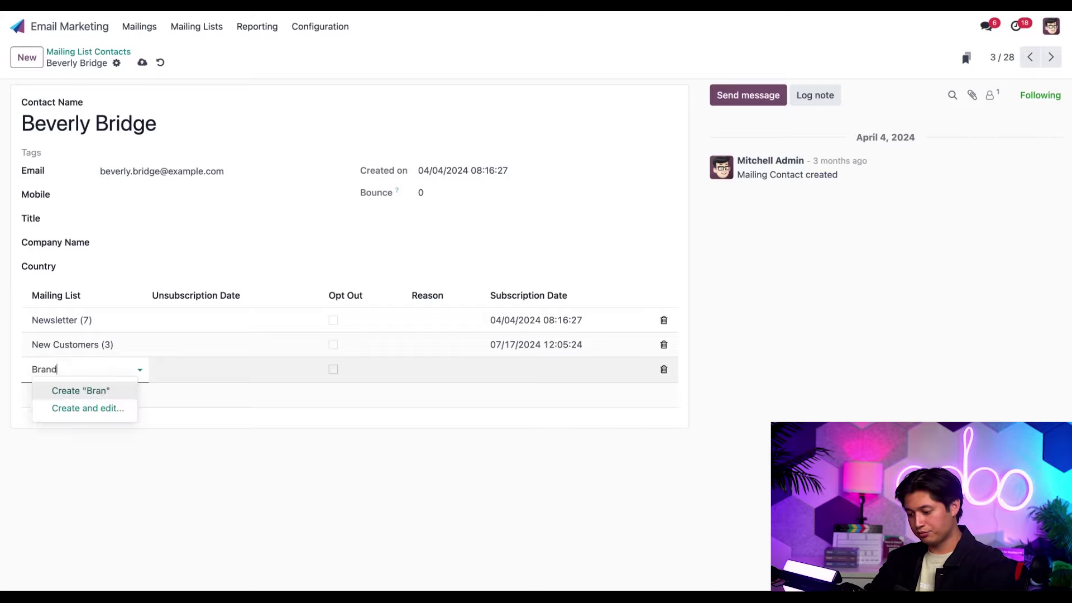
type(" New")
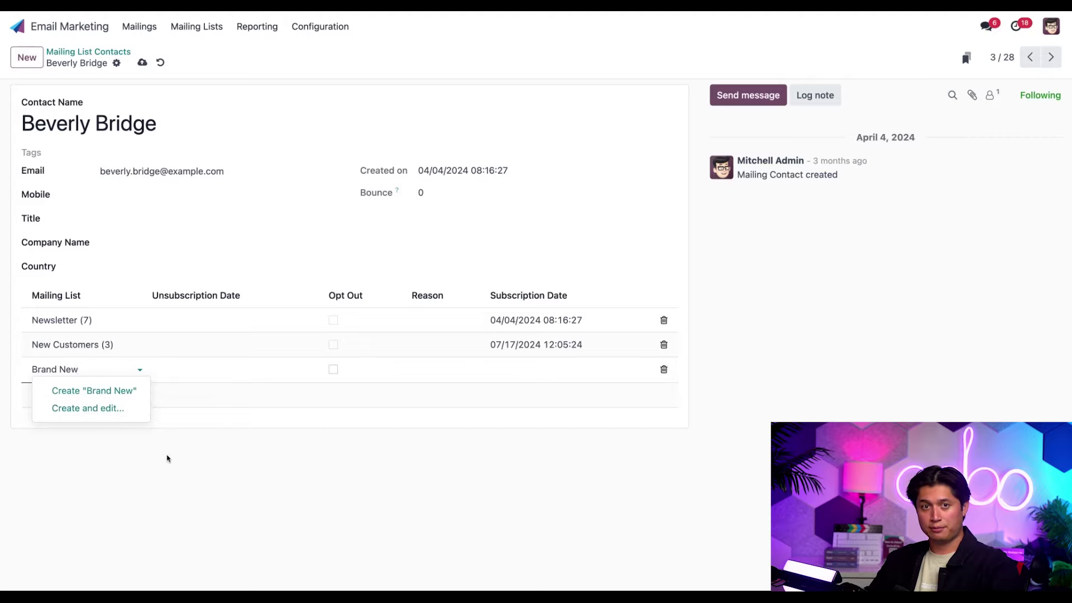
left_click(219, 506)
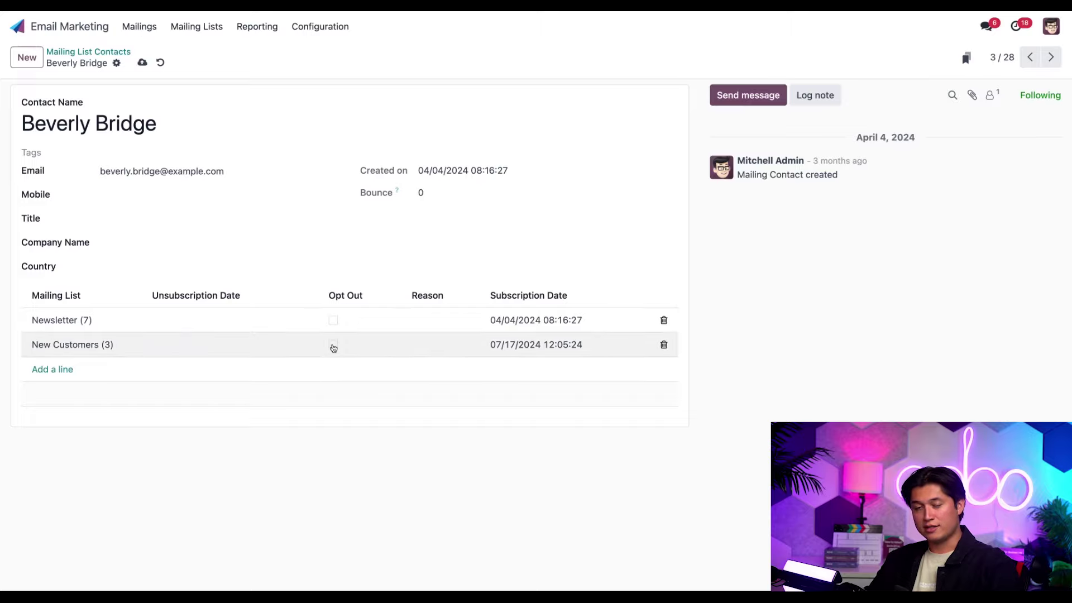
left_click(332, 344)
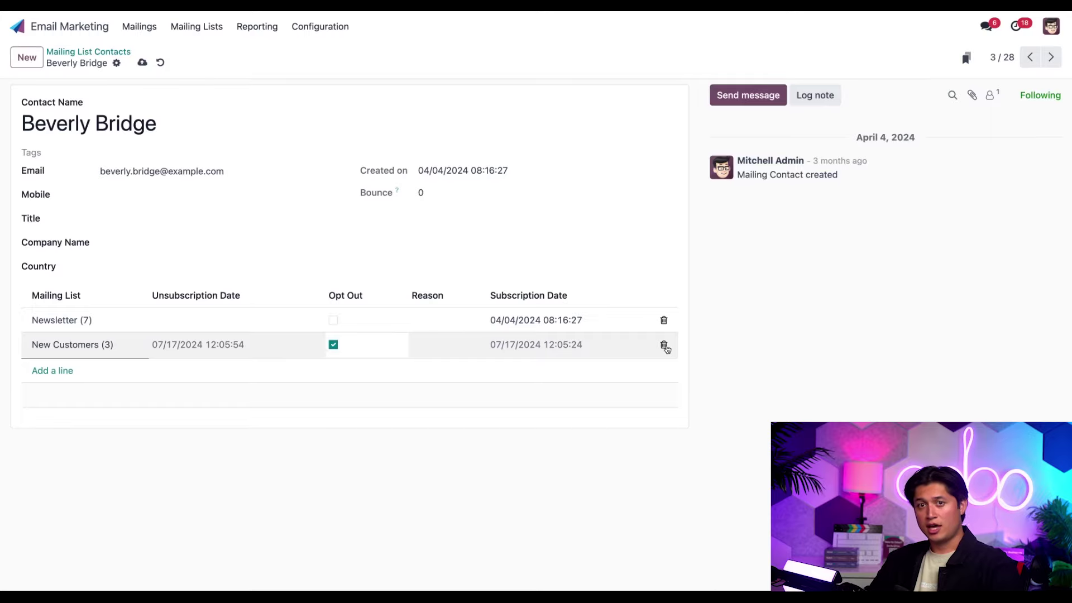
left_click(664, 345)
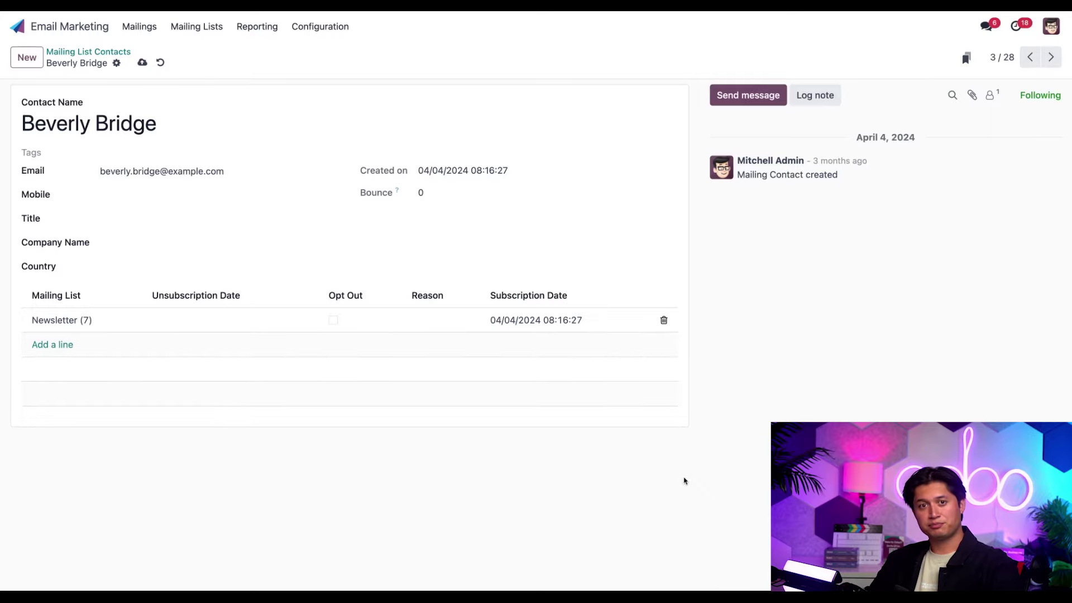
key("alt+s")
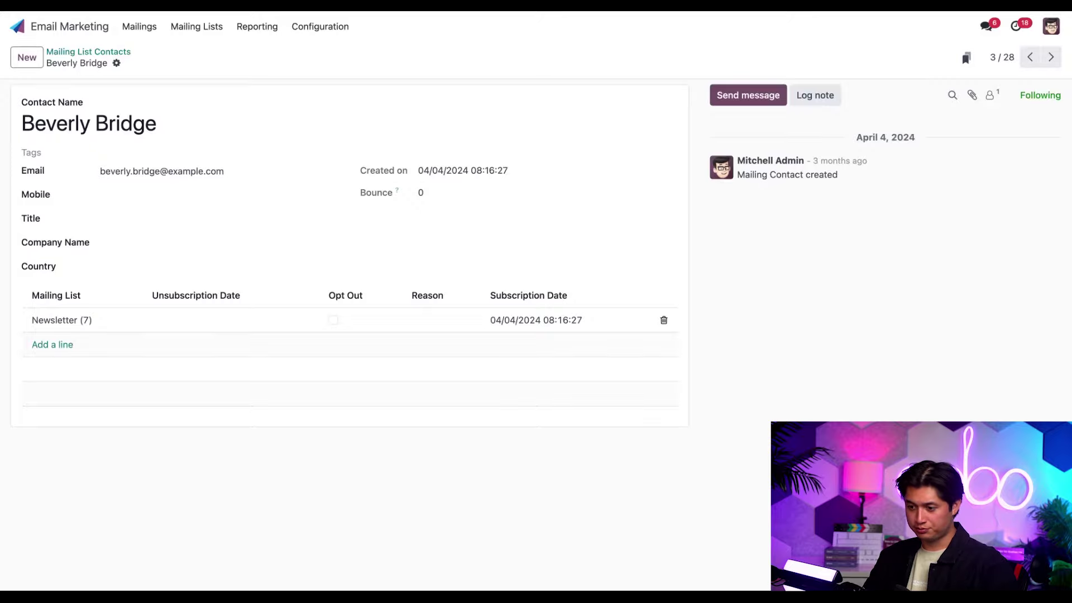
Open the Website app from the home menu and put the homepage into edit mode.
left_click(18, 26)
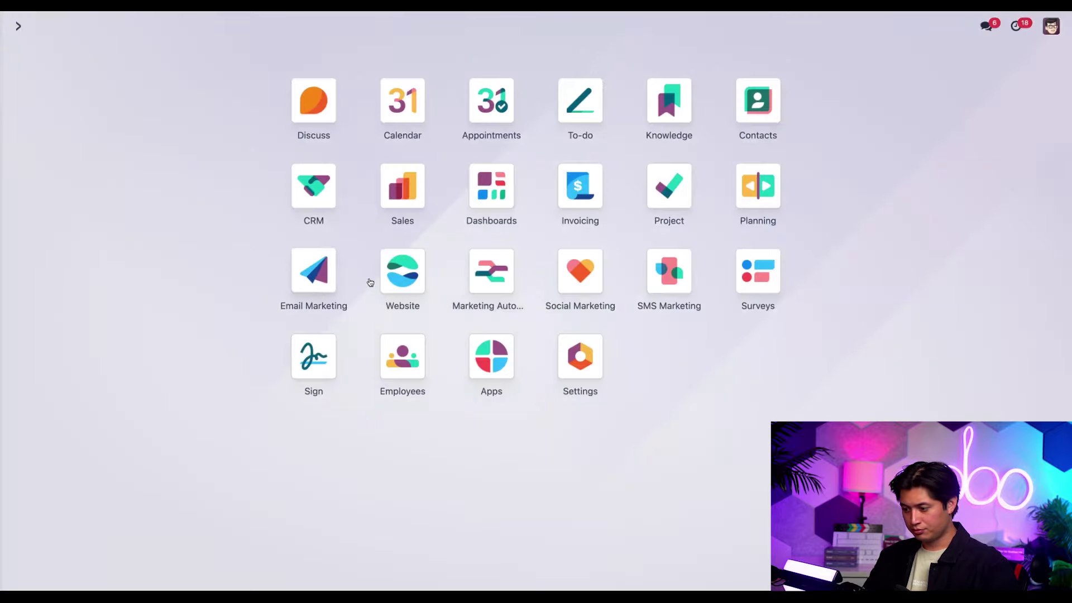
left_click(393, 283)
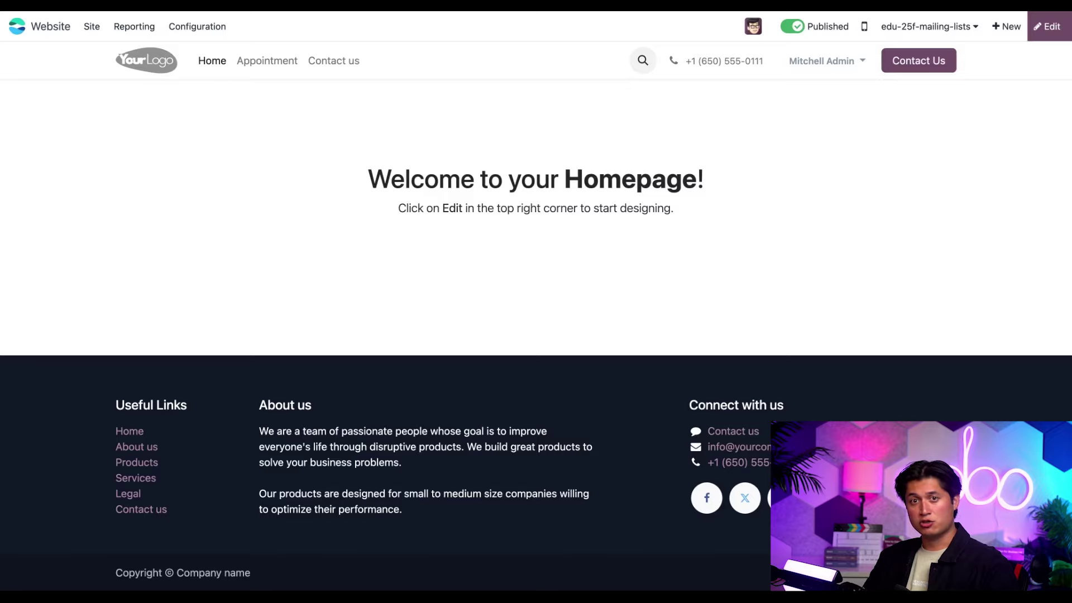
left_click(1051, 28)
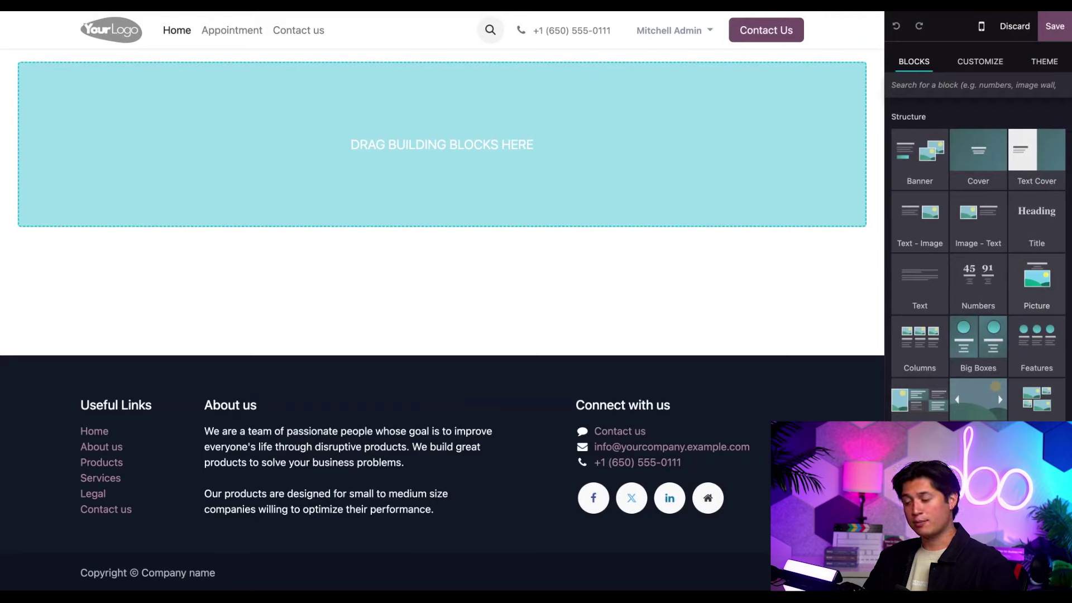
Filter the Blocks sidebar by searching for 'NEWSLETTER'.
left_click(966, 87)
type("N")
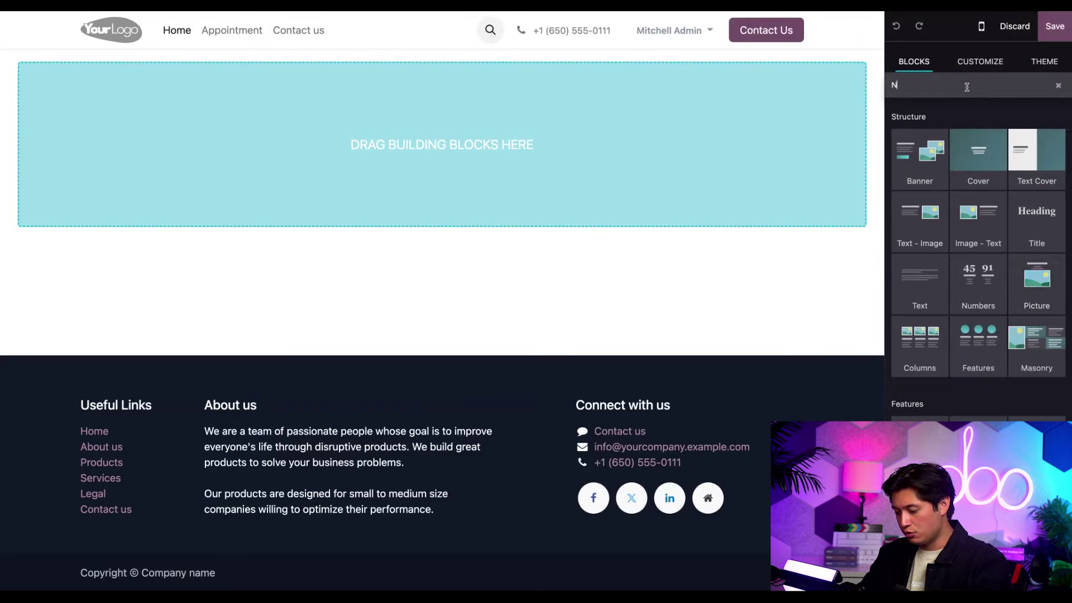
type("EWSLETTER")
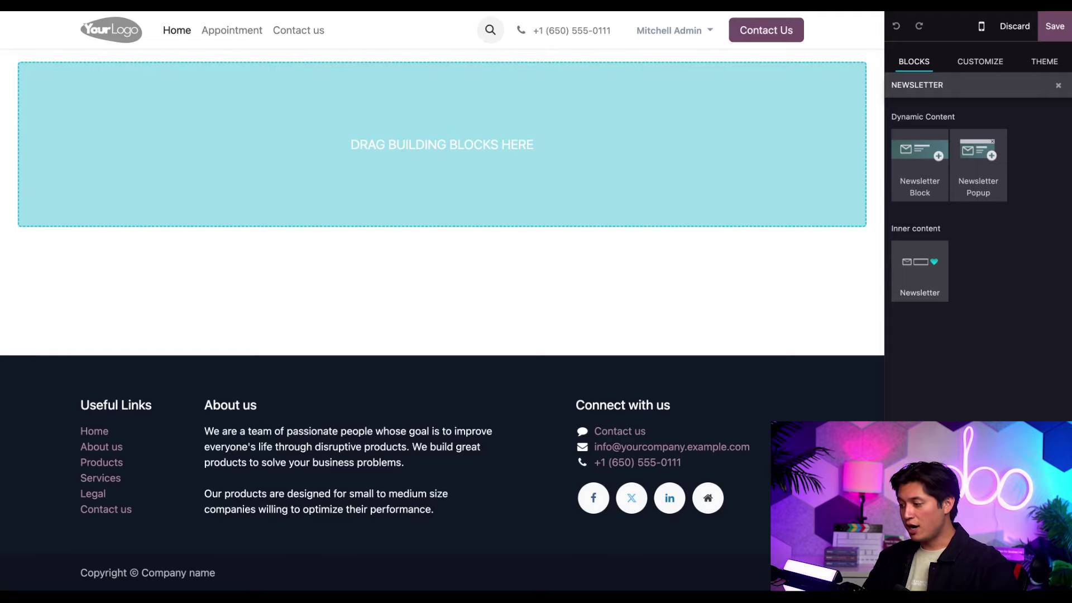
Place the Newsletter Block on the homepage and keep it subscribed to the New Customers list.
left_click_drag(920, 159, 739, 148)
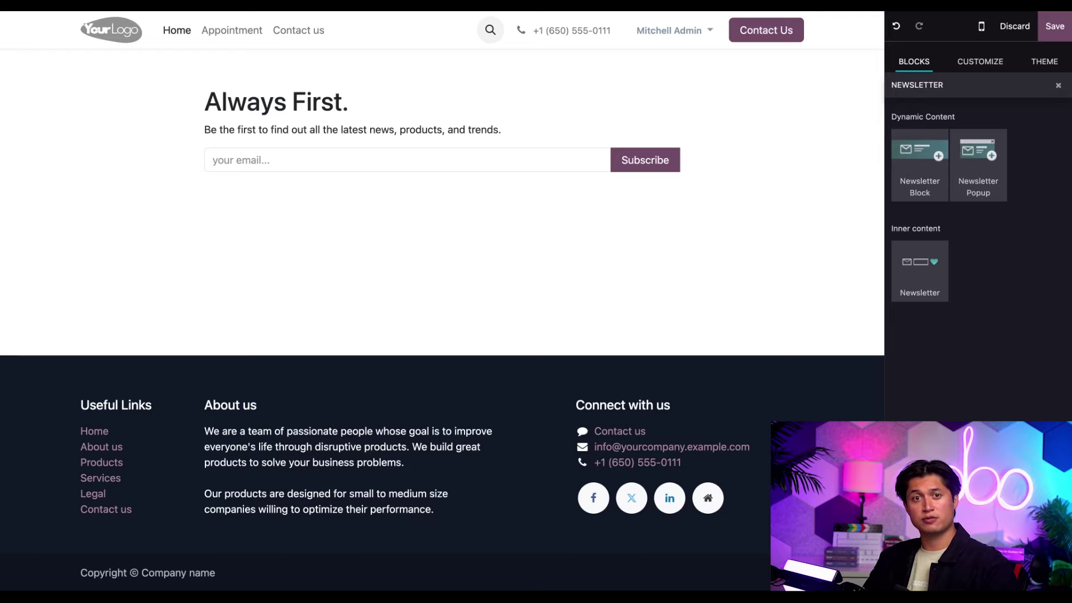
triple_click(570, 94)
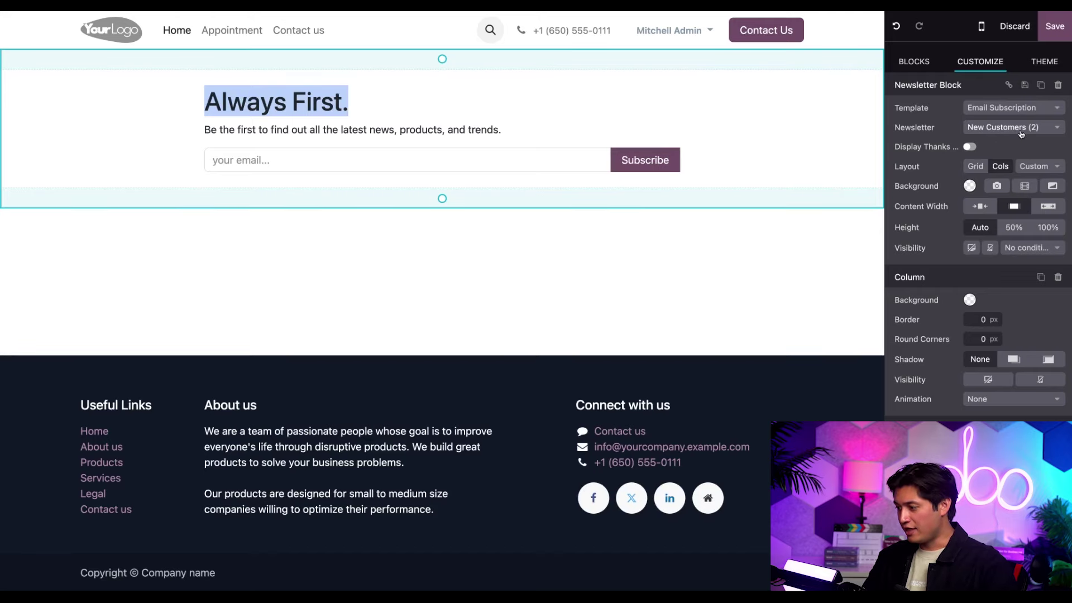
left_click(1021, 135)
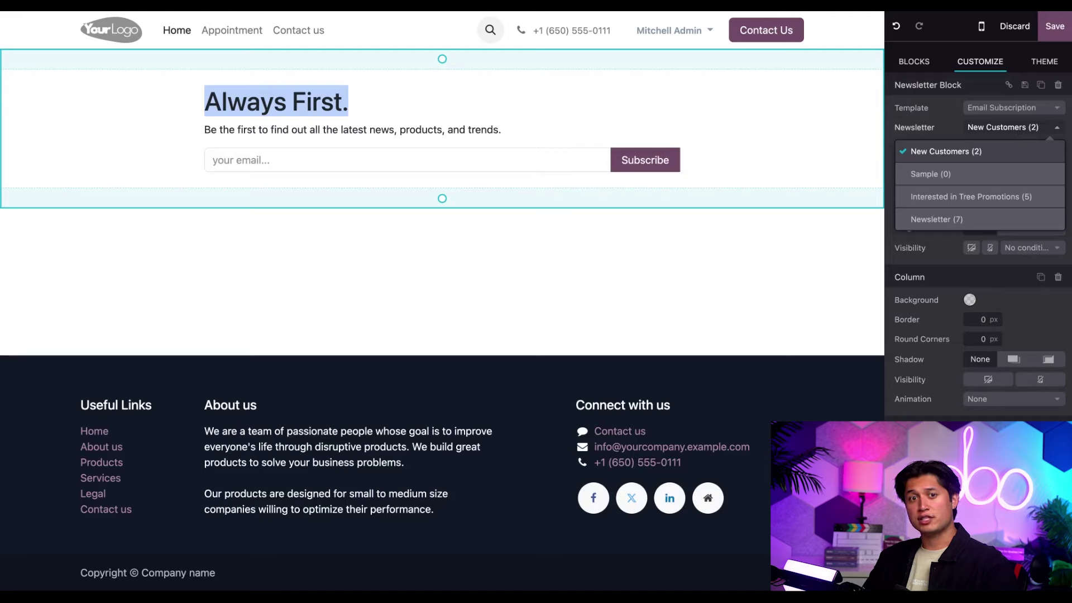
left_click(971, 151)
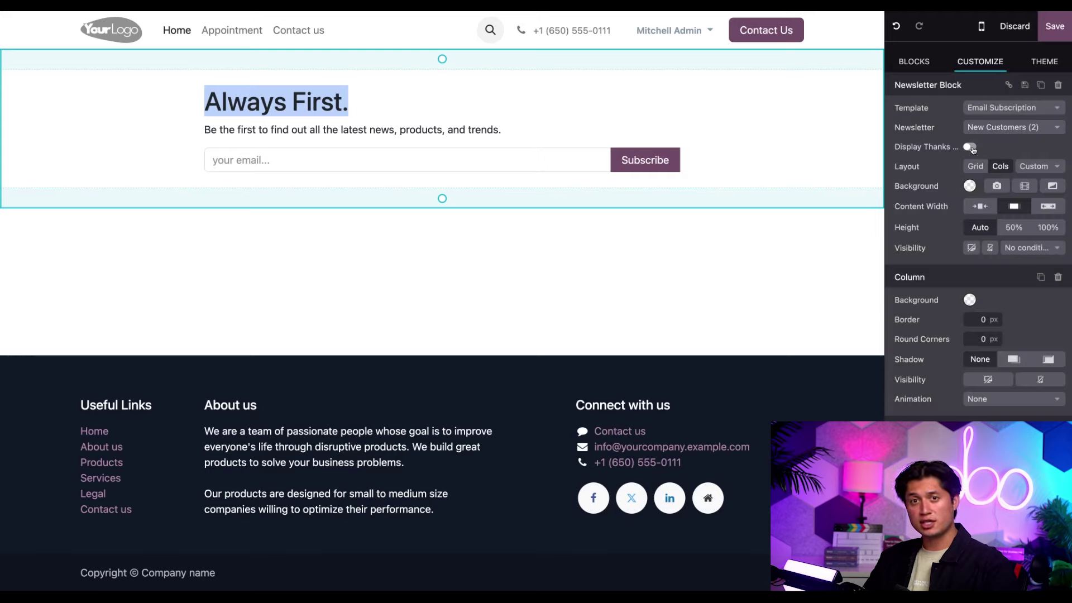
Toggle the block's Display Thanks preview on and back off.
left_click(971, 146)
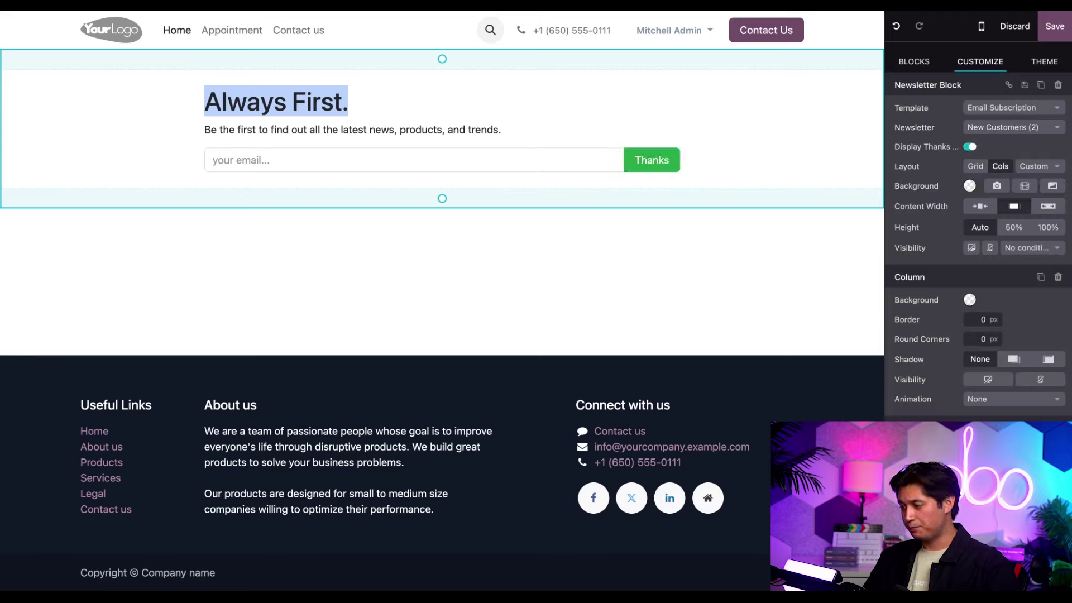
left_click(970, 146)
left_click(971, 147)
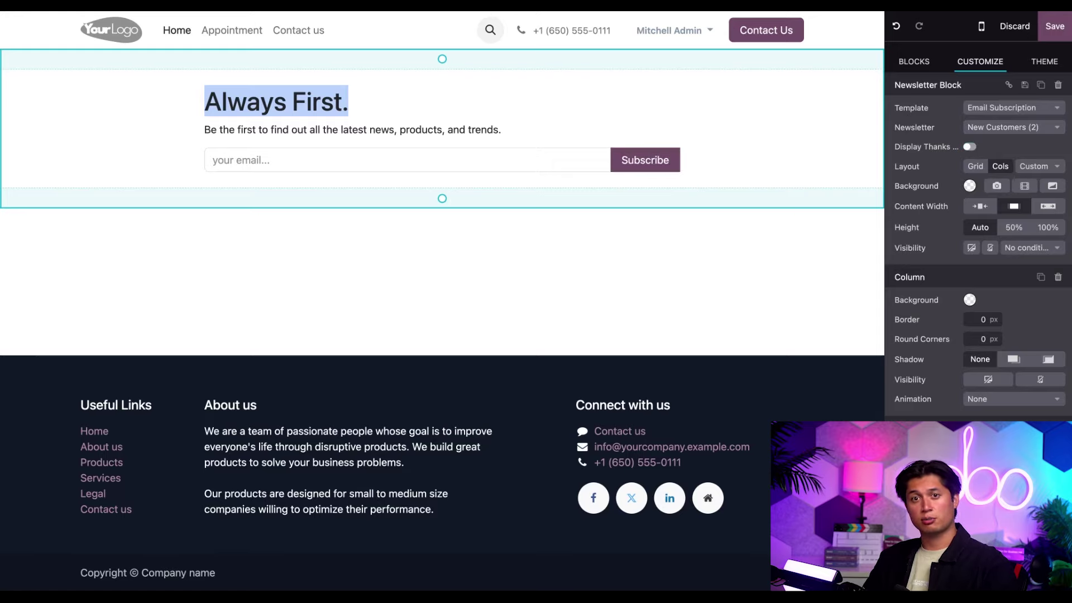
Save the homepage edits with the Always First. newsletter block in place.
left_click(1055, 27)
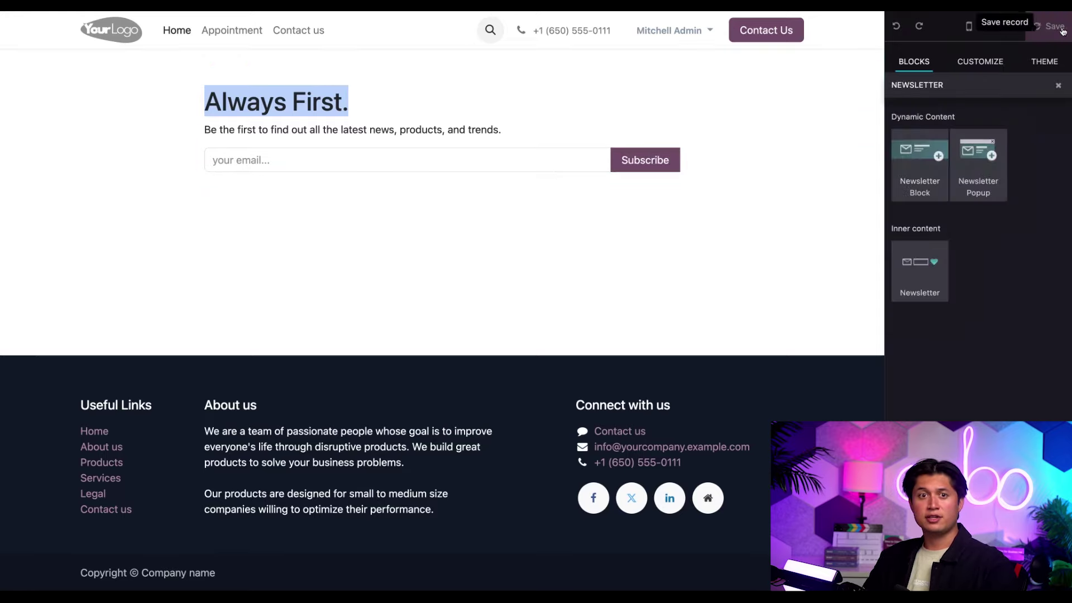